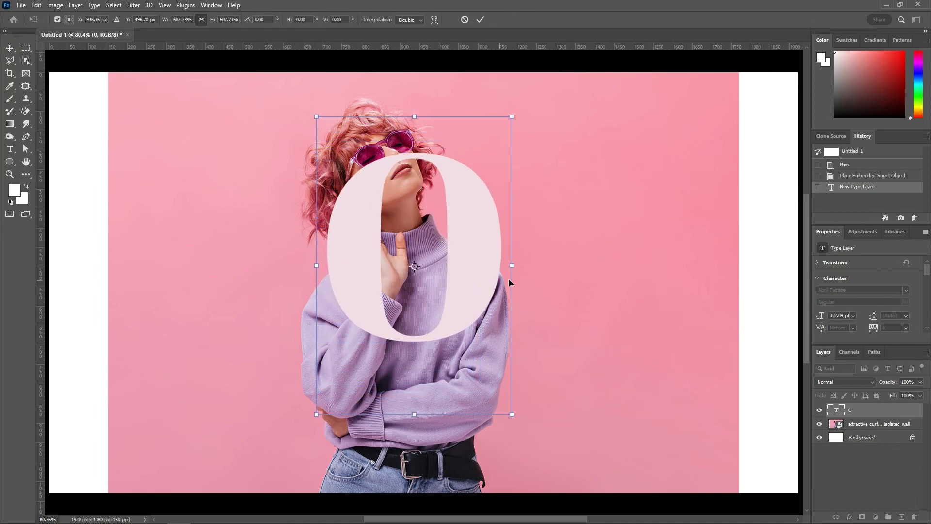
Align the O to the canvas's horizontal and vertical centres and enlarge it to about 398.75 pt
left_click(479, 20)
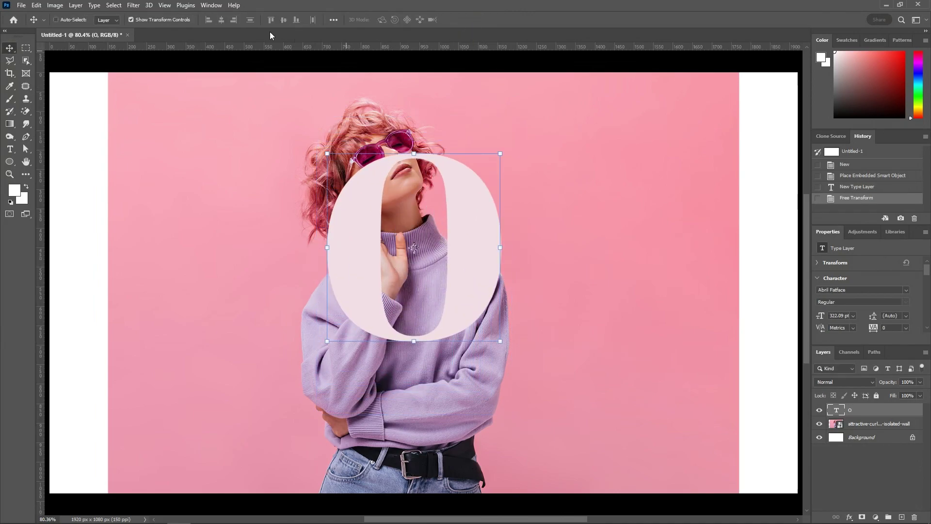
key("ctrl+a")
left_click(218, 20)
left_click(283, 20)
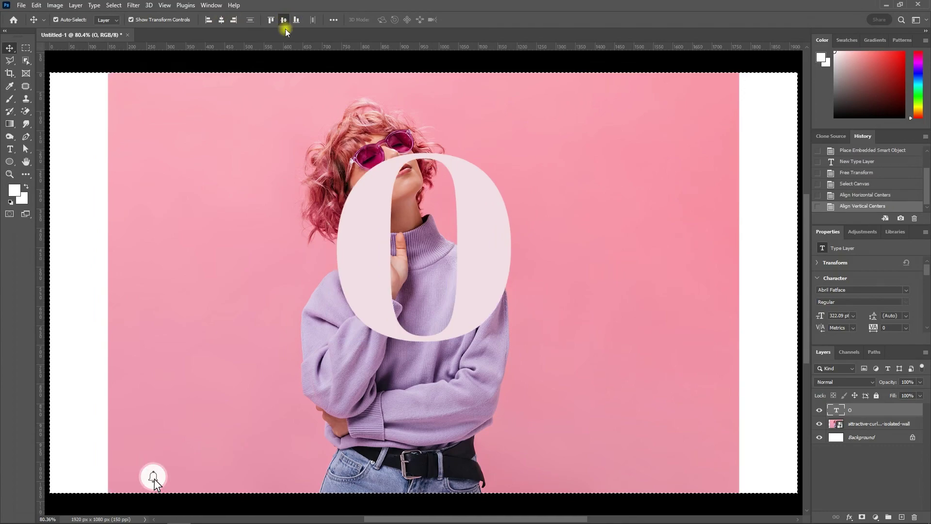
key("ctrl+d")
left_click_drag(509, 282, 542, 302)
left_click(480, 20)
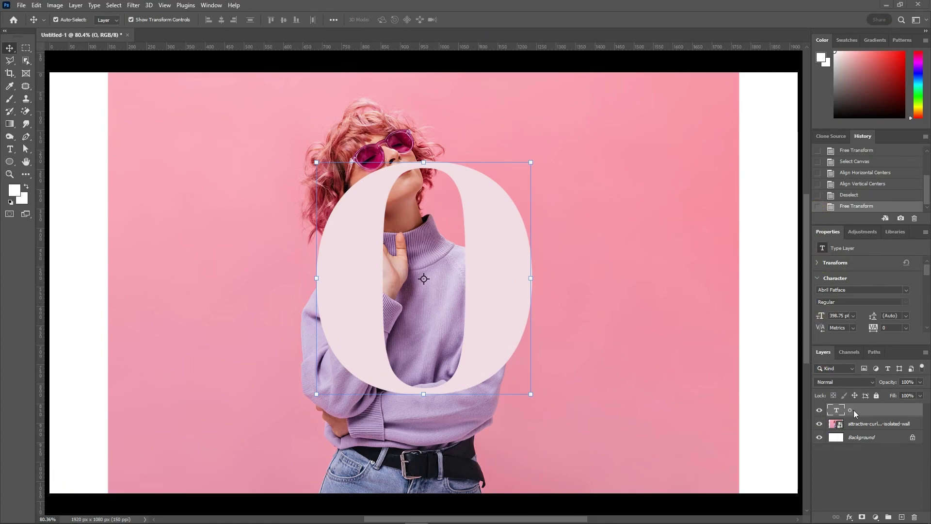
Duplicate the photo layer and the O text layer
left_click(865, 424)
left_click_drag(865, 425, 901, 517)
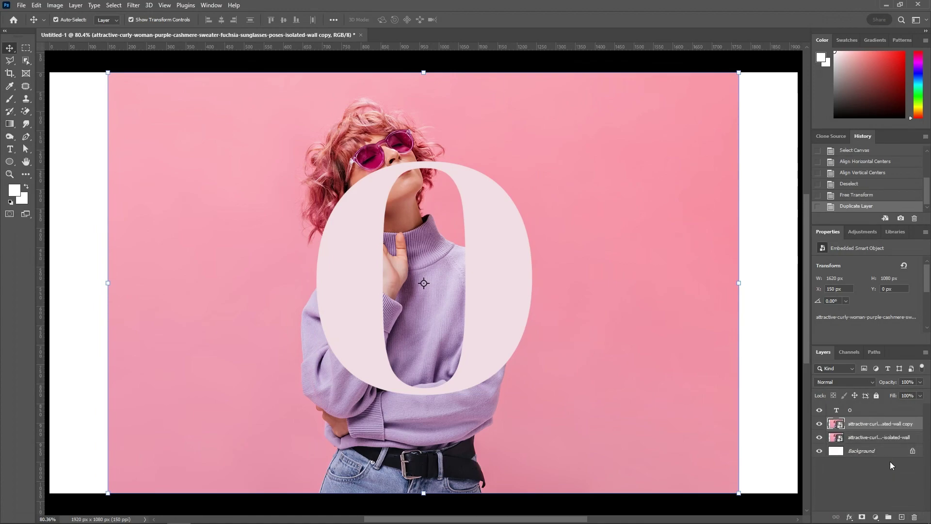
left_click_drag(862, 411, 901, 517)
Set the O copy's fill to 0% and add a 5 px white outside stroke
left_click_drag(892, 395, 784, 398)
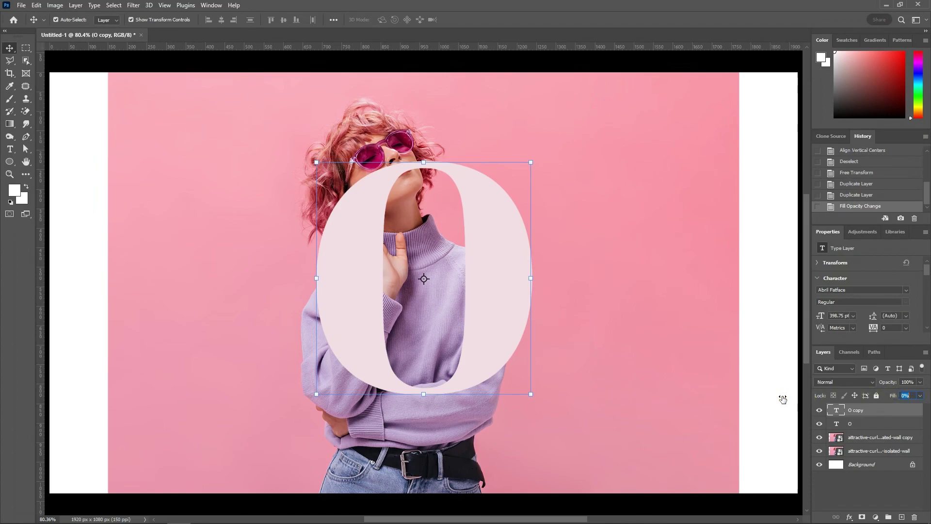
double_click(878, 409)
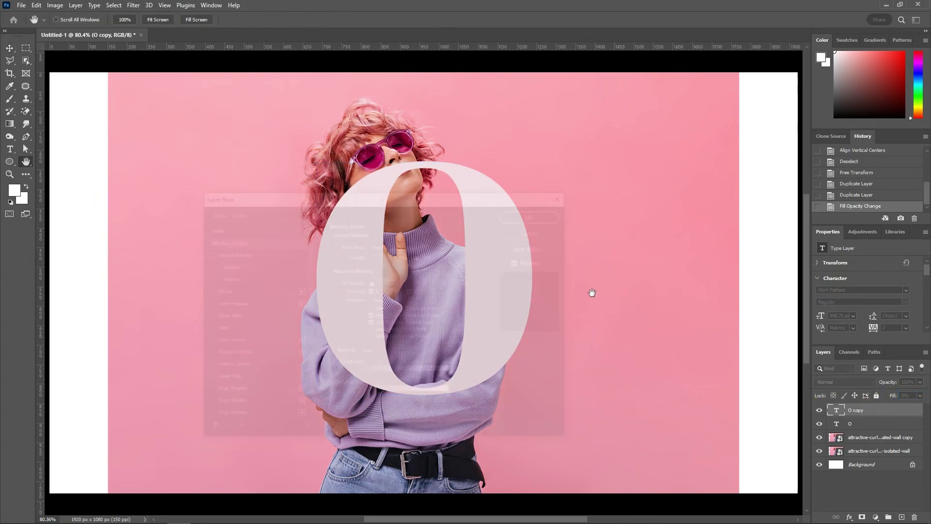
left_click(236, 290)
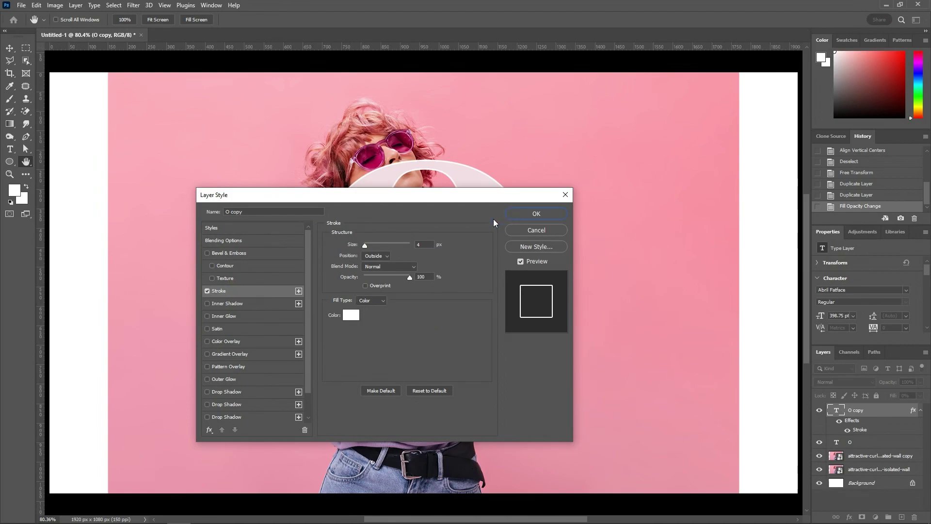
type("4")
left_click(426, 247)
left_click(422, 245)
key("Up")
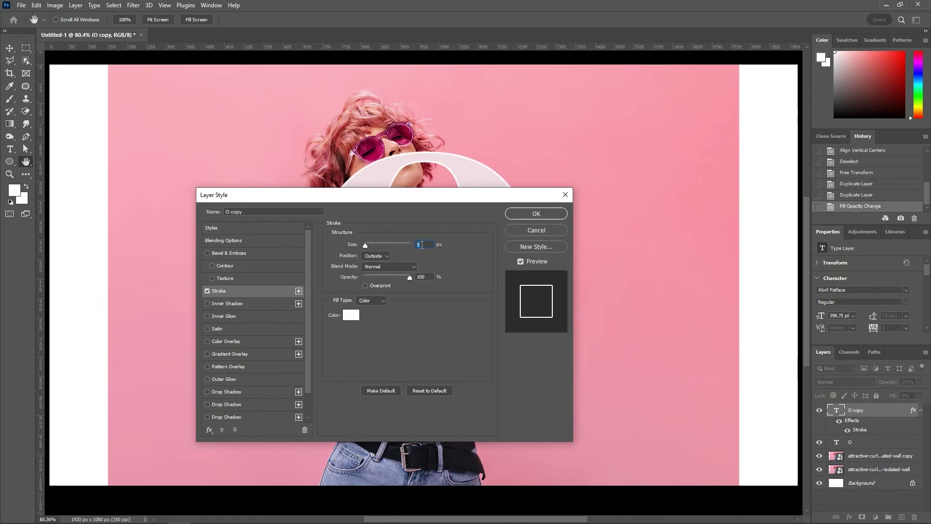
left_click(536, 214)
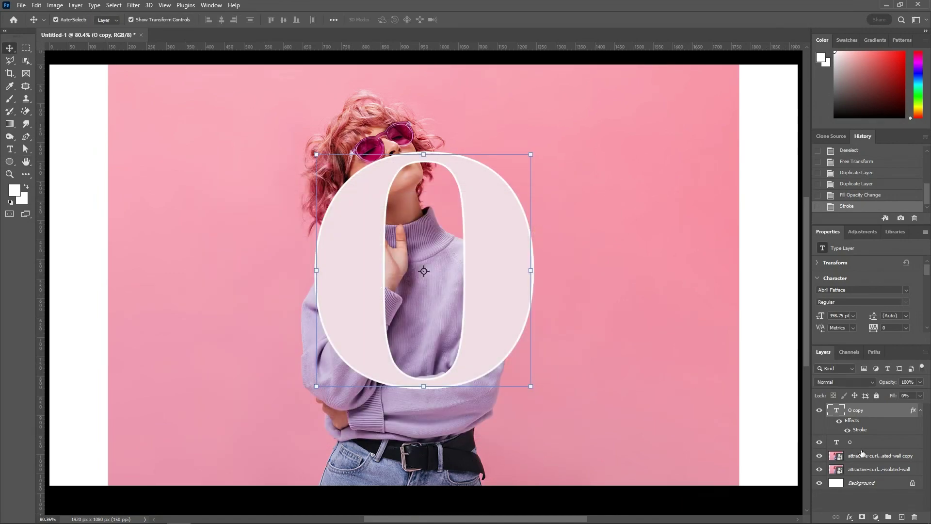
Scale both photo layers down into a smaller rectangle near the canvas centre
left_click(880, 498)
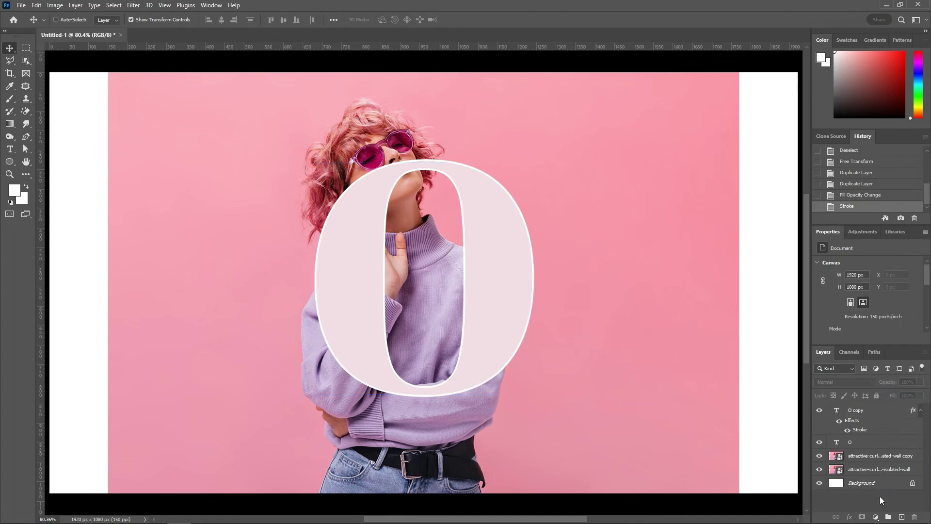
left_click(875, 456)
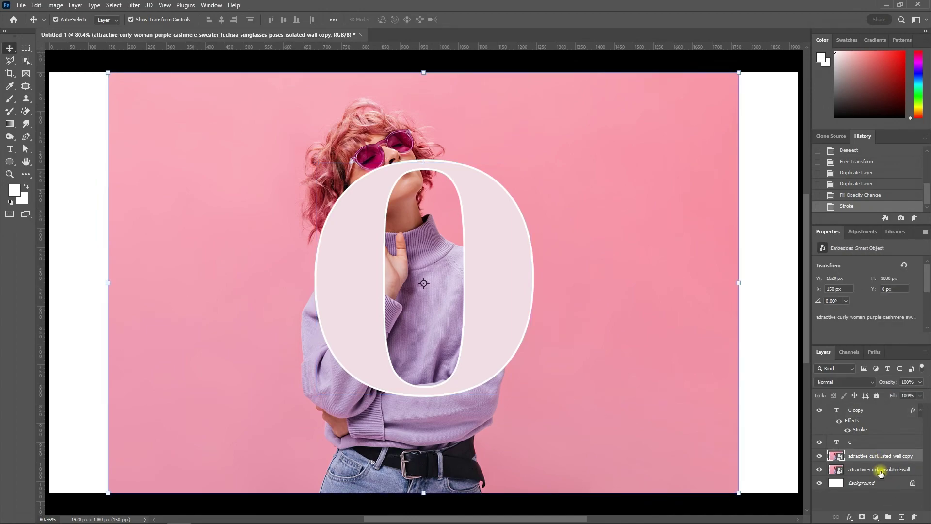
left_click(877, 470, "shift")
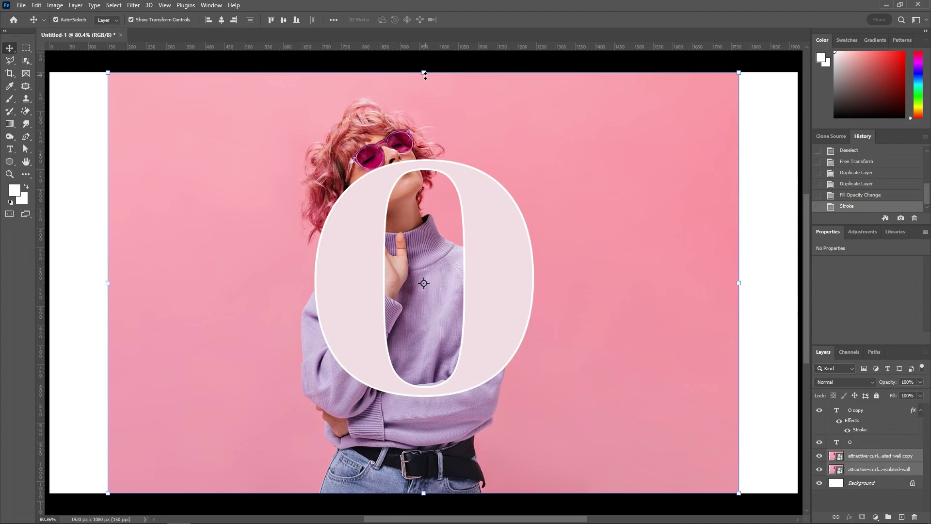
left_click_drag(424, 72, 430, 187)
left_click_drag(420, 286, 447, 260)
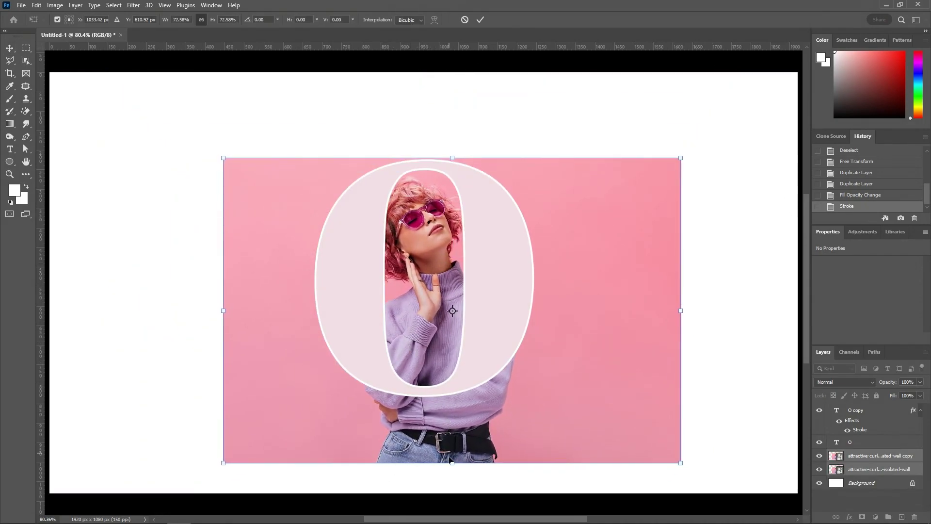
left_click_drag(452, 462, 444, 394)
left_click_drag(454, 154, 455, 190)
left_click_drag(582, 315, 571, 312)
left_click_drag(441, 192, 435, 224)
left_click(479, 20)
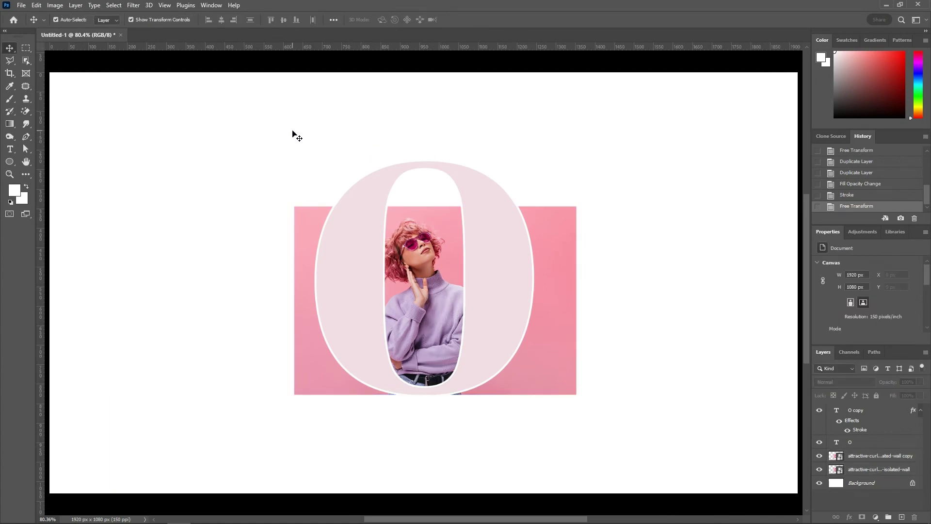
Scale the photos and both O layers up together to about 110%
left_click(869, 470)
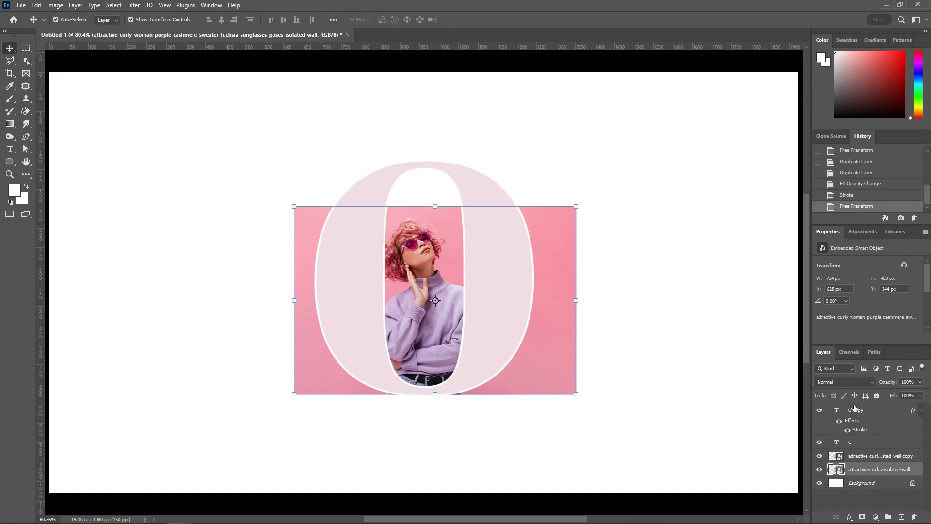
left_click(853, 411, "shift")
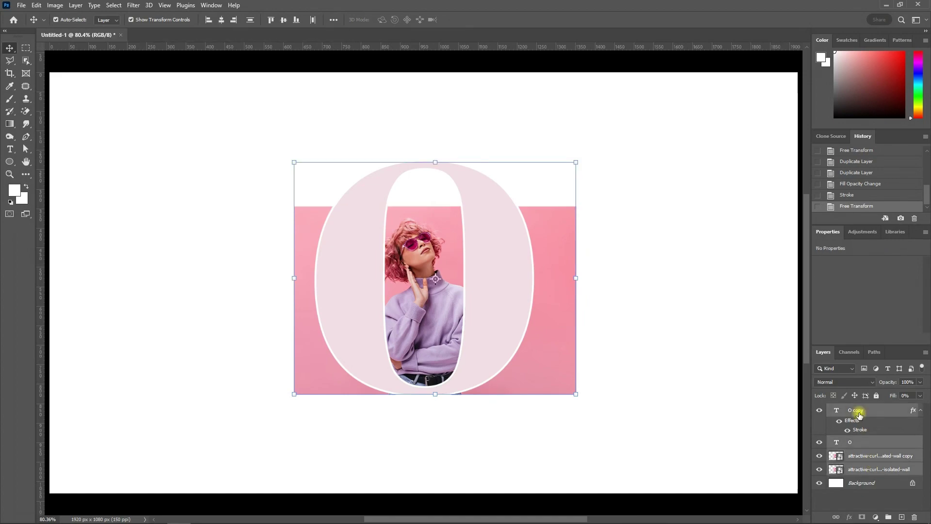
left_click(438, 162)
left_click_drag(437, 157, 436, 149)
left_click(480, 20)
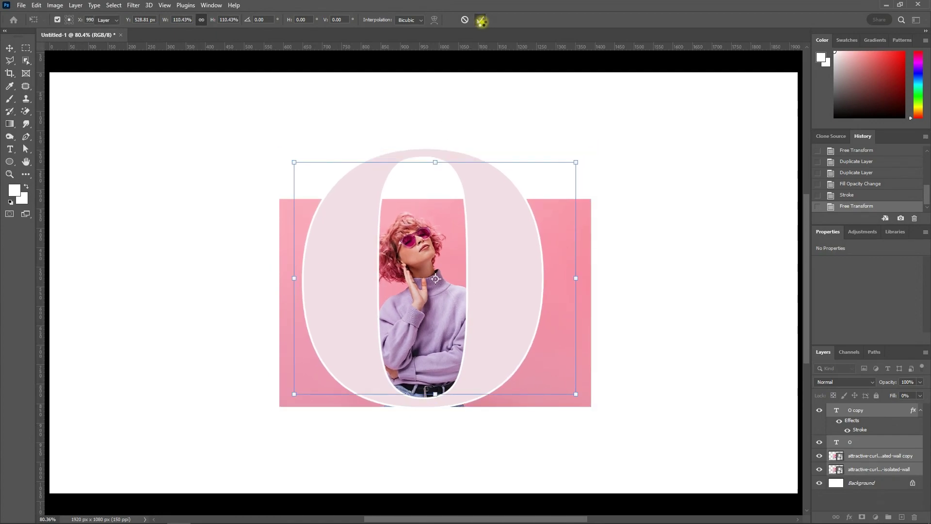
left_click(511, 95)
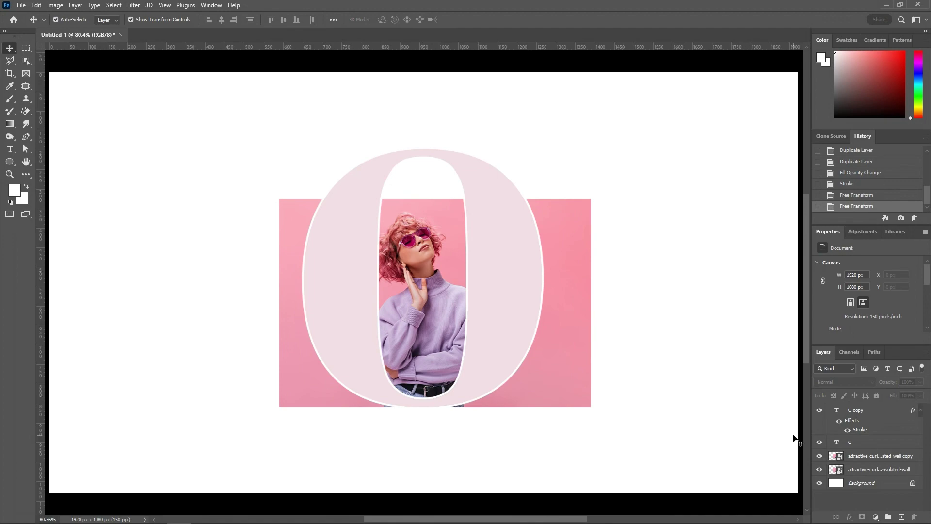
Move the photo copy layer above the O layer
left_click(835, 482)
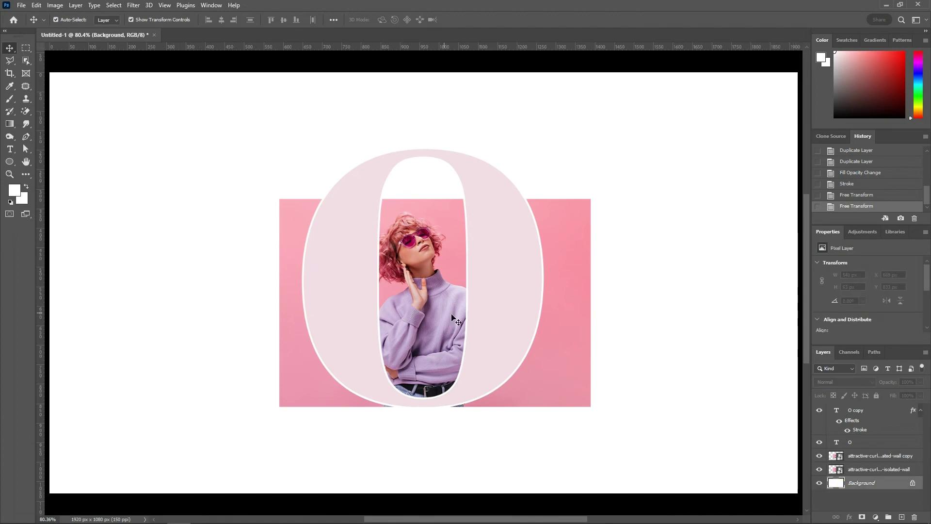
left_click(562, 270)
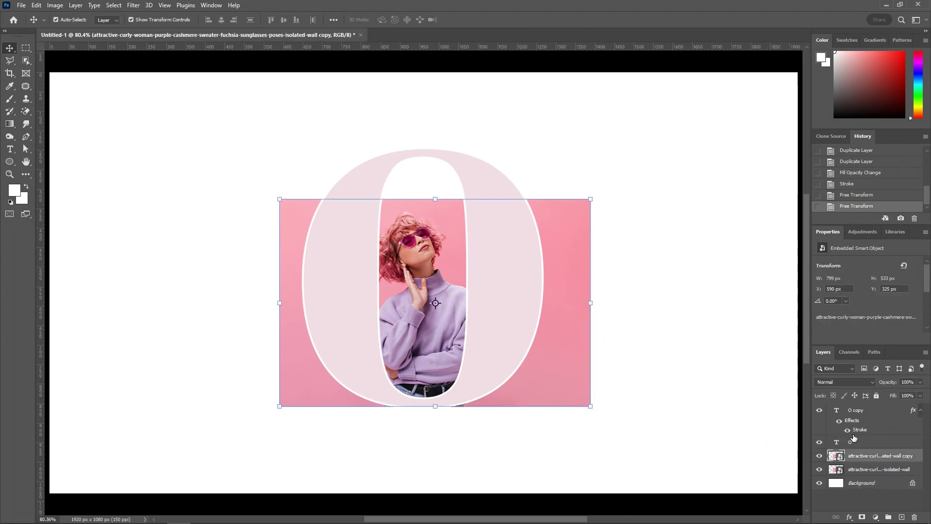
left_click_drag(868, 454, 859, 438)
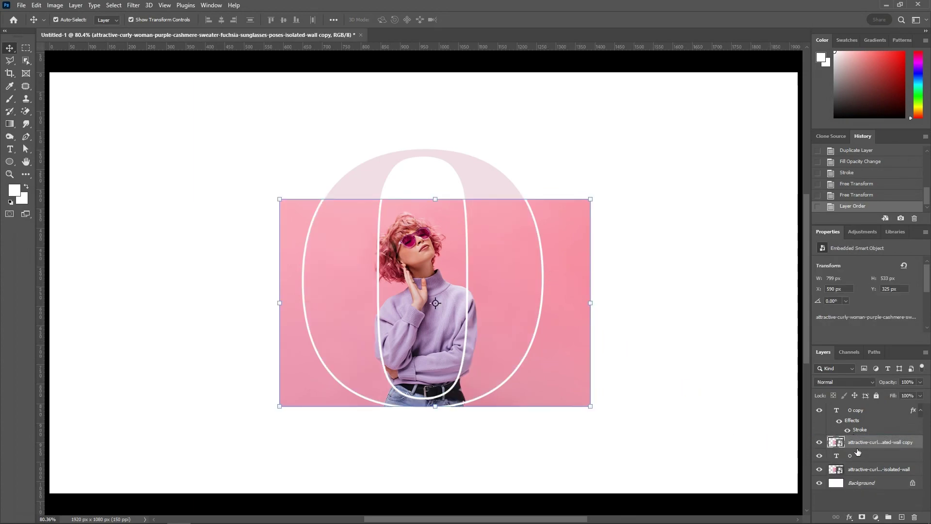
Recolour the solid O to the background pink f99cae and move the original photo above it
left_click(858, 456)
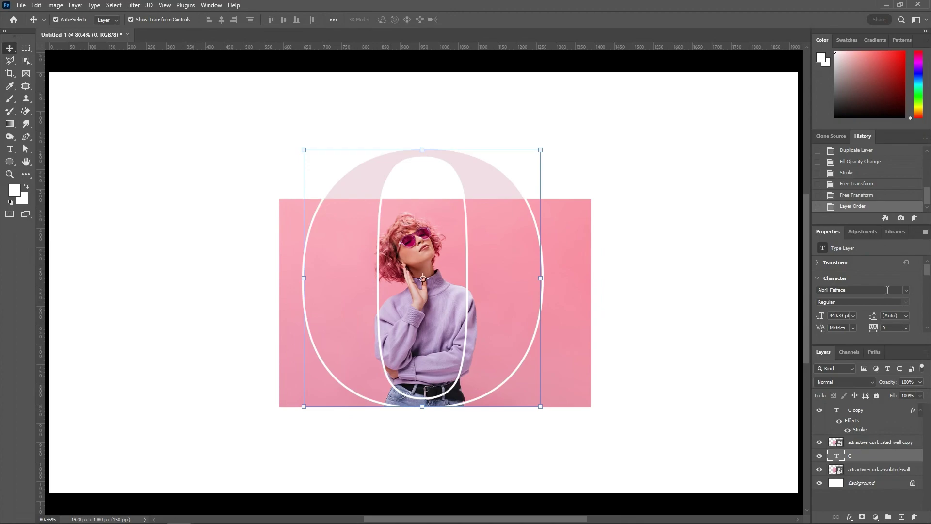
left_click(908, 308)
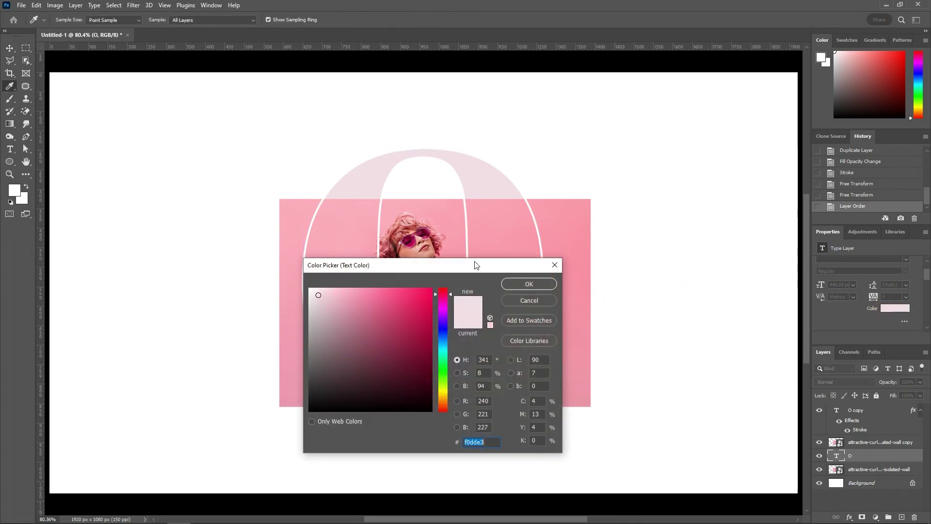
left_click(494, 227)
left_click(516, 285)
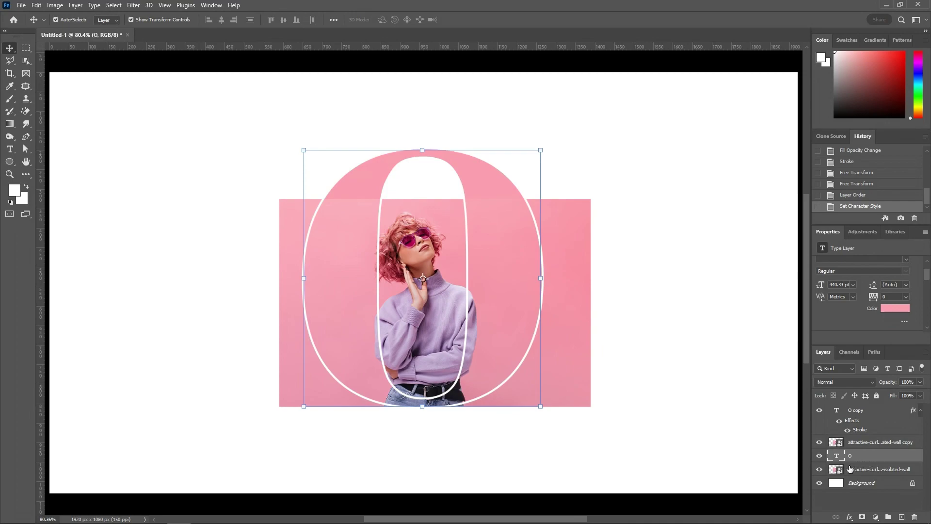
left_click_drag(853, 471, 859, 448)
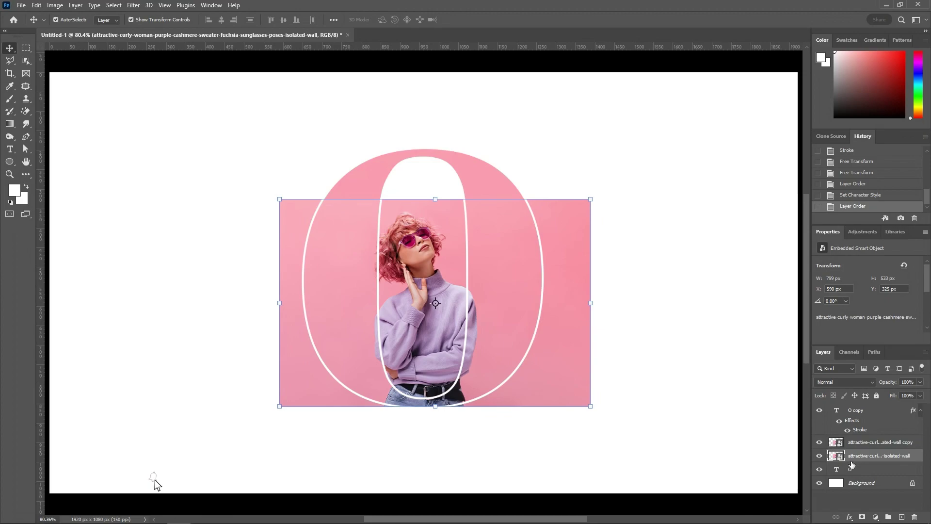
Add a layer mask to the original photo shaped from the O's letter selection
left_click(837, 469, "ctrl")
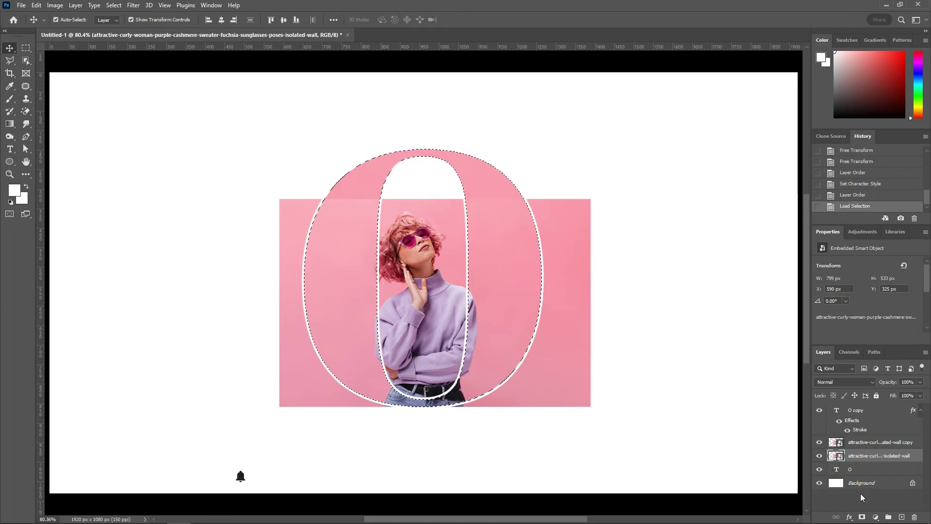
left_click(862, 517)
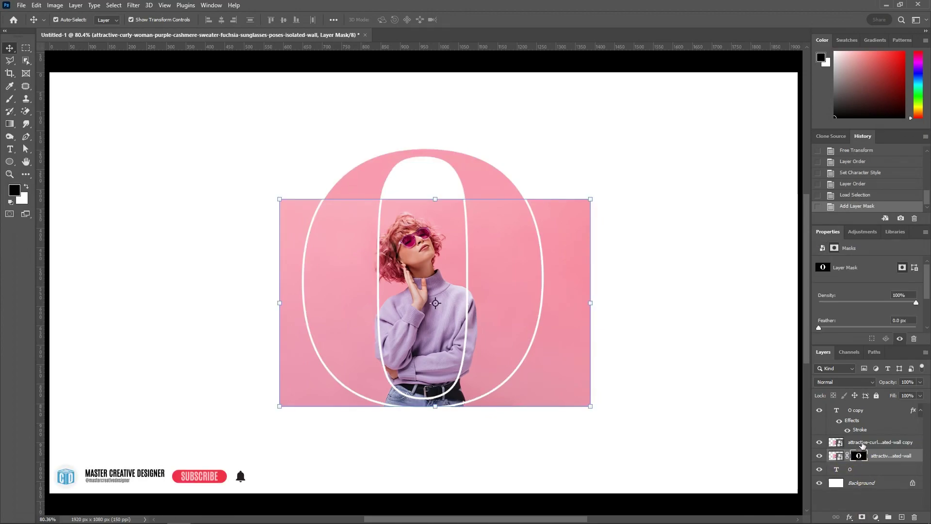
left_click(859, 442)
Hide the O outline and mask the photo copy to just the woman with Object Selection
left_click(819, 410)
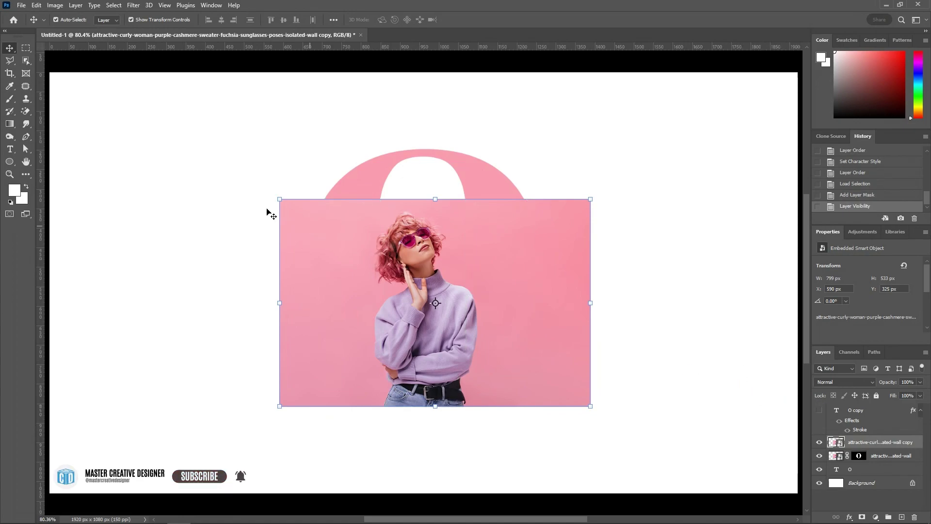
left_click(26, 60)
left_click_drag(352, 204, 501, 416)
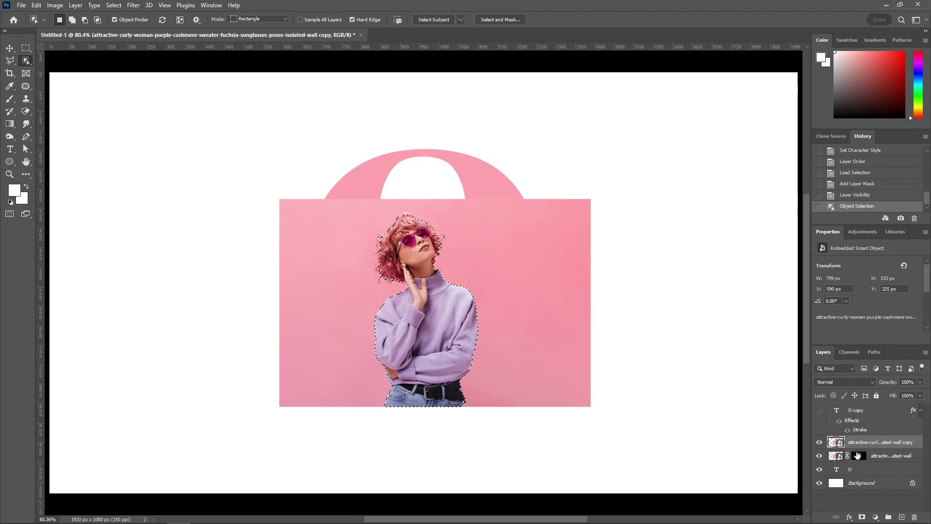
left_click(861, 516)
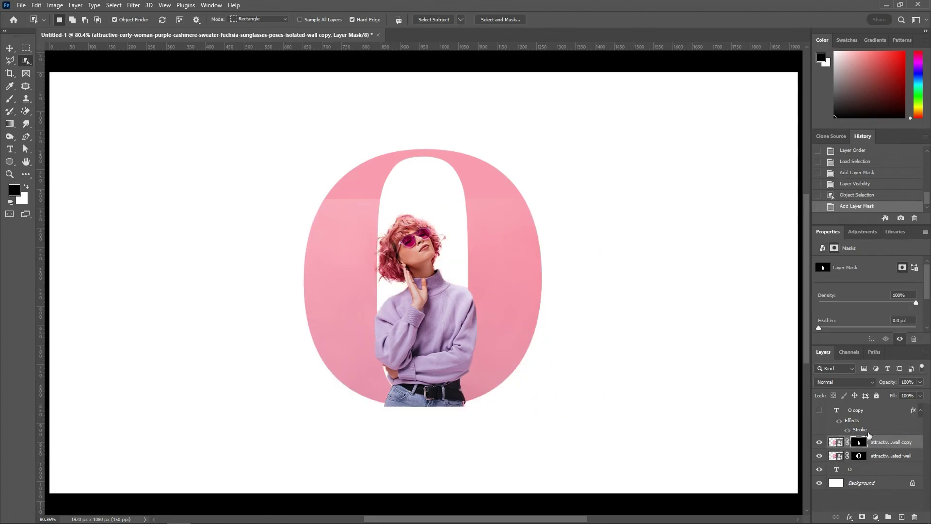
Show the outlined O copy again and bring the photo copy above it
left_click(819, 410)
left_click(891, 441)
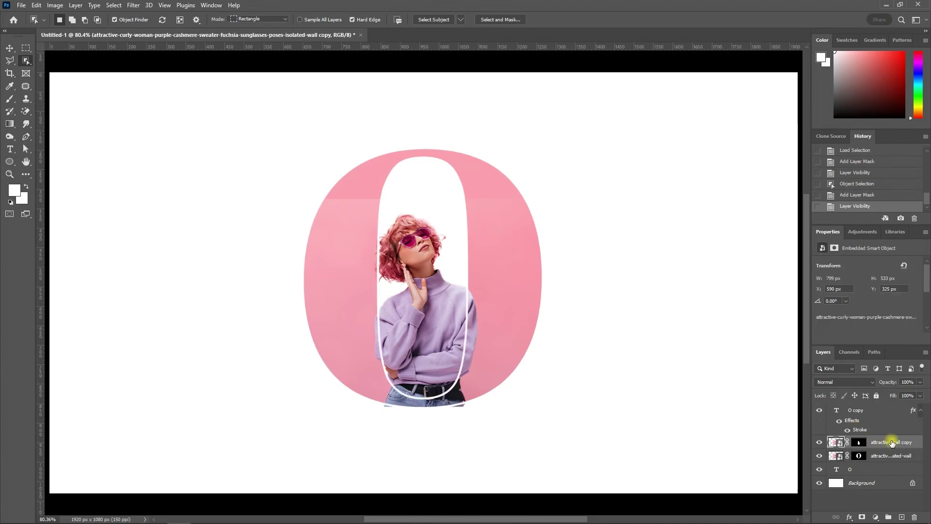
key("ctrl+bracketright")
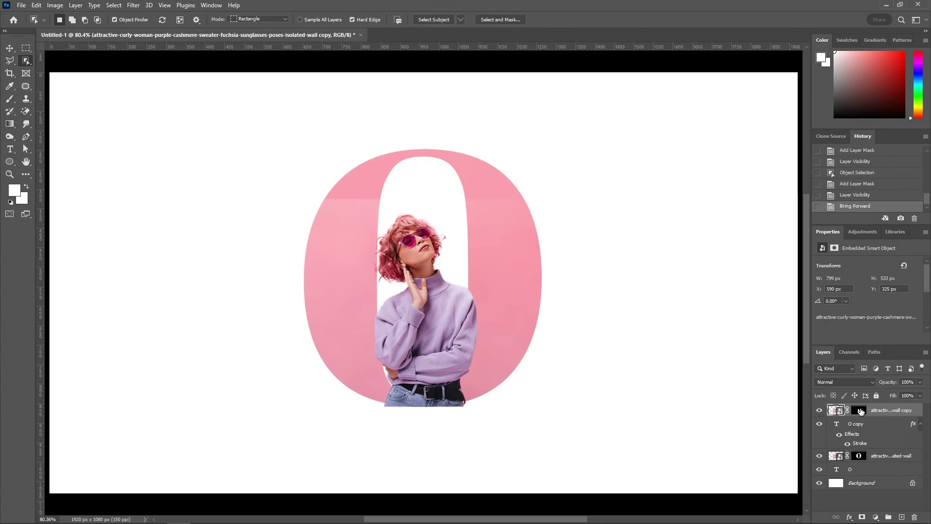
Target the original photo's layer mask with an enlarged soft brush of about 4% hardness
left_click(859, 410)
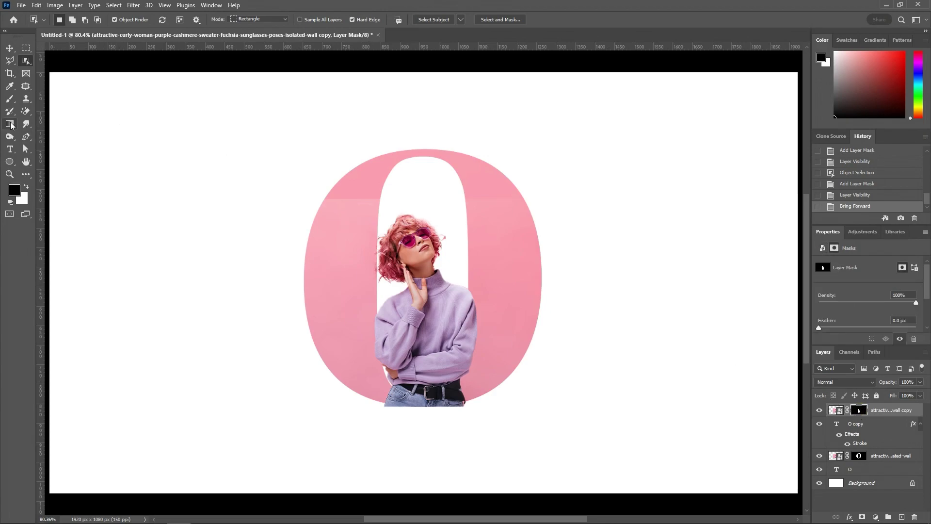
left_click(9, 99)
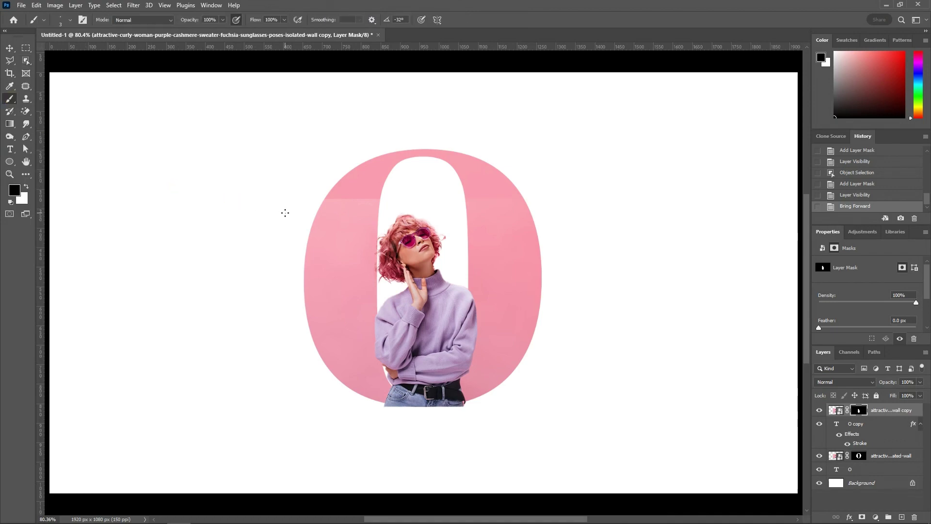
key("bracketright")
key("bracketright")
key("bracketright")
key("bracketright")
key("bracketright")
key("bracketright")
key("bracketright")
key("bracketright")
left_click(857, 456)
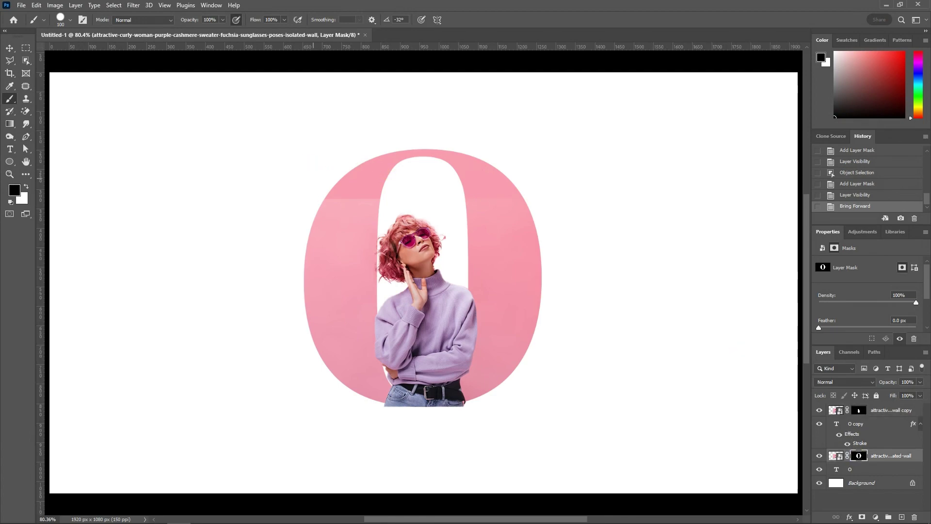
left_click(60, 18)
left_click_drag(77, 71, 61, 73)
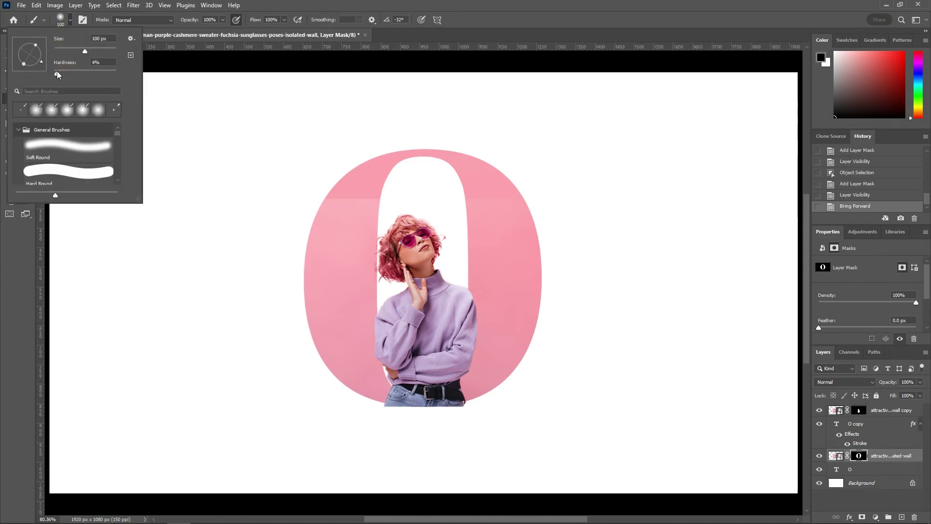
left_click(304, 214)
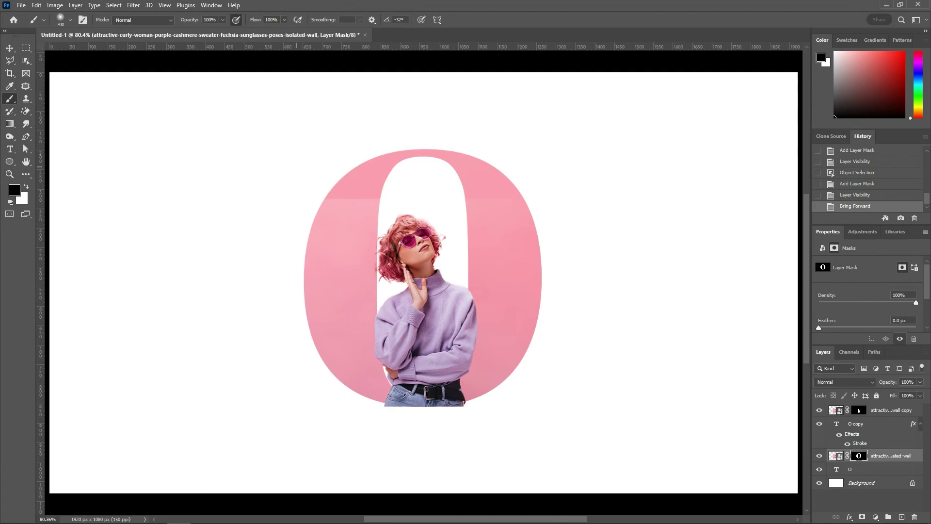
Paint black along the top of the O on the mask to soften its edge
left_click(309, 159)
left_click(347, 150)
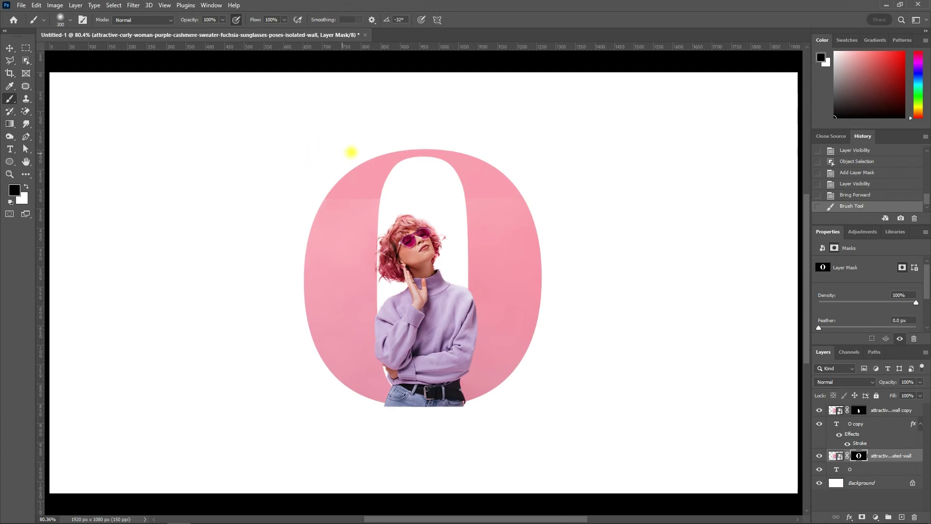
left_click(350, 151)
left_click(379, 144)
left_click(425, 142)
left_click(470, 142)
left_click(10, 48)
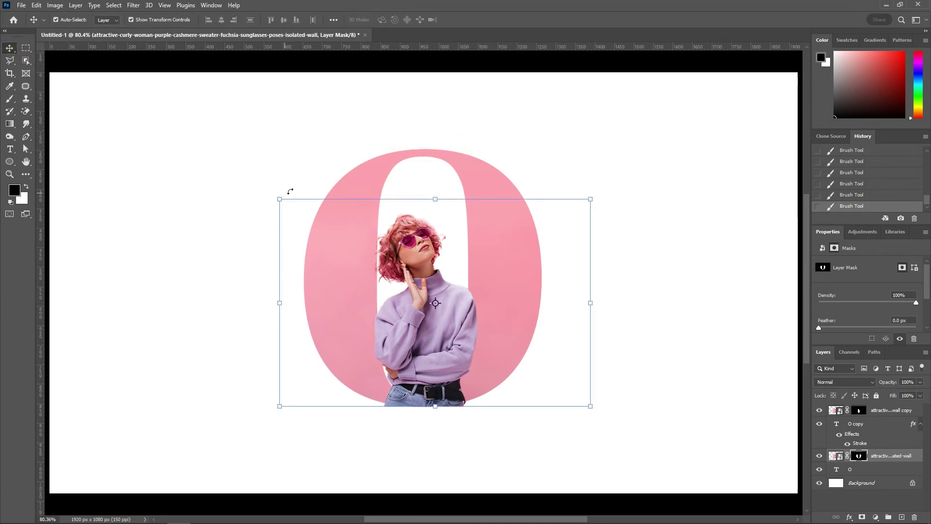
left_click(272, 167)
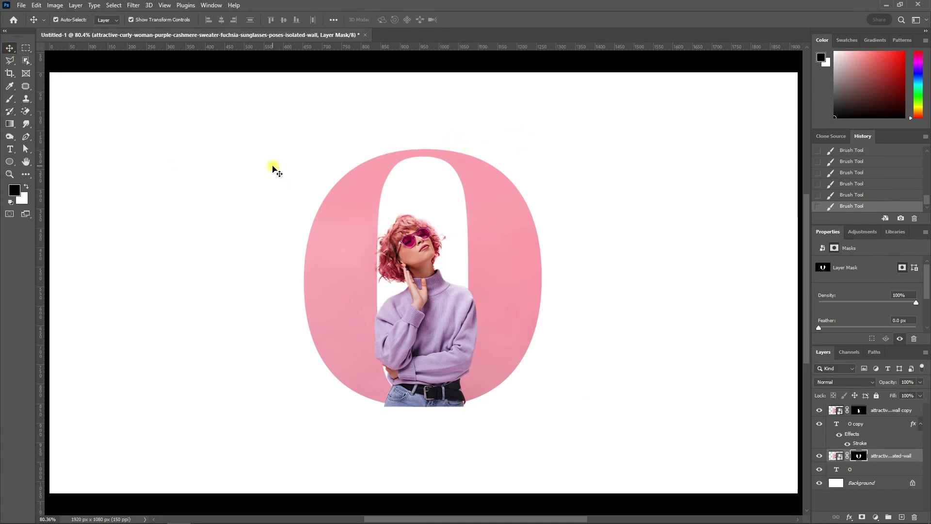
Load the inverse of the O mask as a selection and switch to a hard-edged brush
left_click(859, 411, "ctrl")
key("ctrl+shift+i")
key("b")
left_click(61, 20)
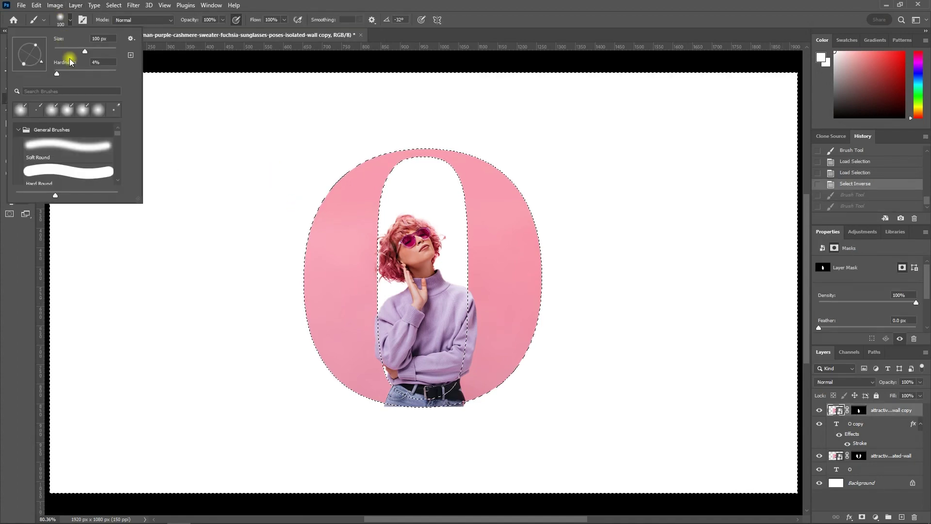
left_click_drag(76, 74, 138, 70)
left_click(303, 5)
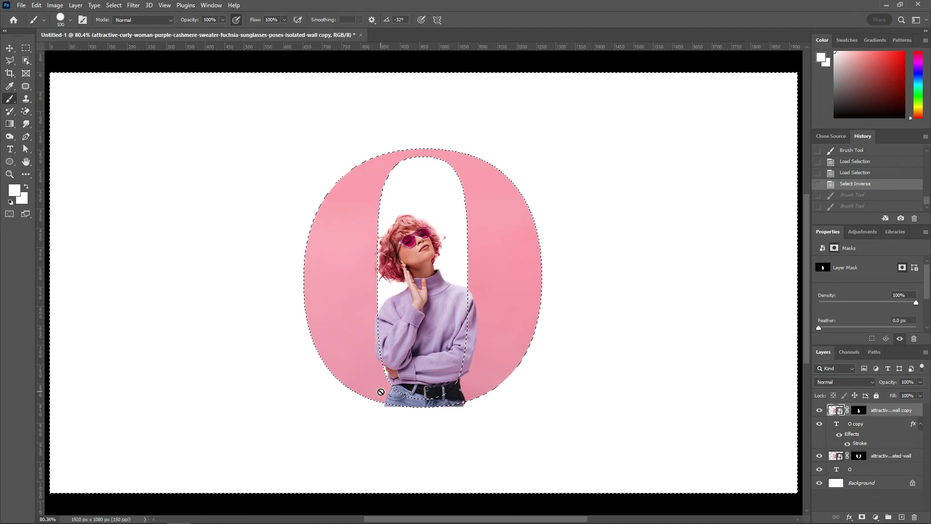
Paint black over the jeans below the O on the photo copy's mask with a 70 px brush, then deselect
left_click(858, 411)
key("d")
key("bracketright")
key("bracketleft")
key("bracketleft")
key("bracketleft")
key("bracketleft")
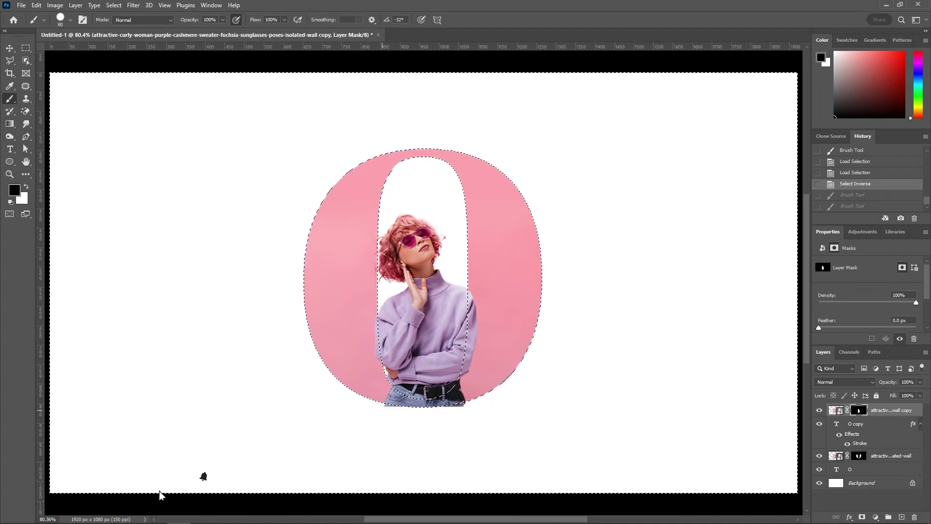
mouse_move(458, 417)
left_mouse_down()
mouse_move(478, 403)
mouse_move(413, 420)
mouse_move(381, 415)
left_mouse_up()
key("ctrl+d")
key("v")
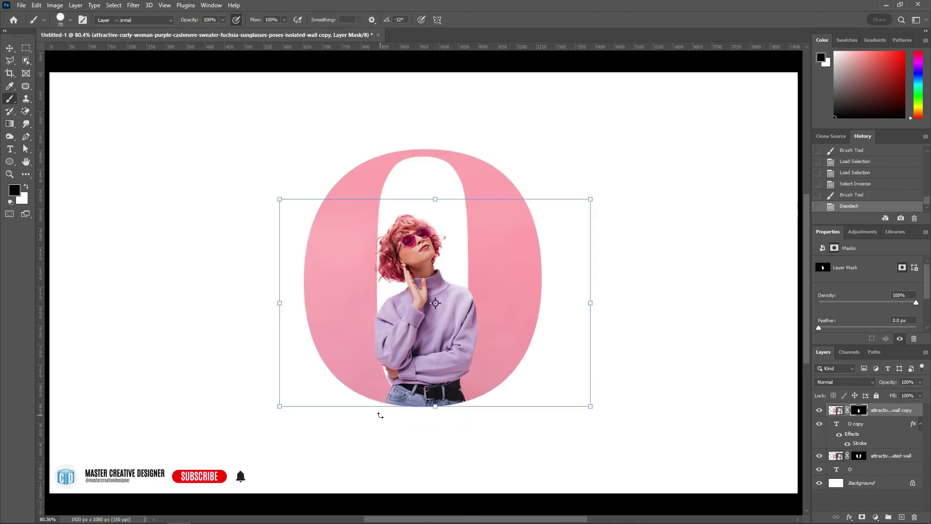
left_click(657, 395)
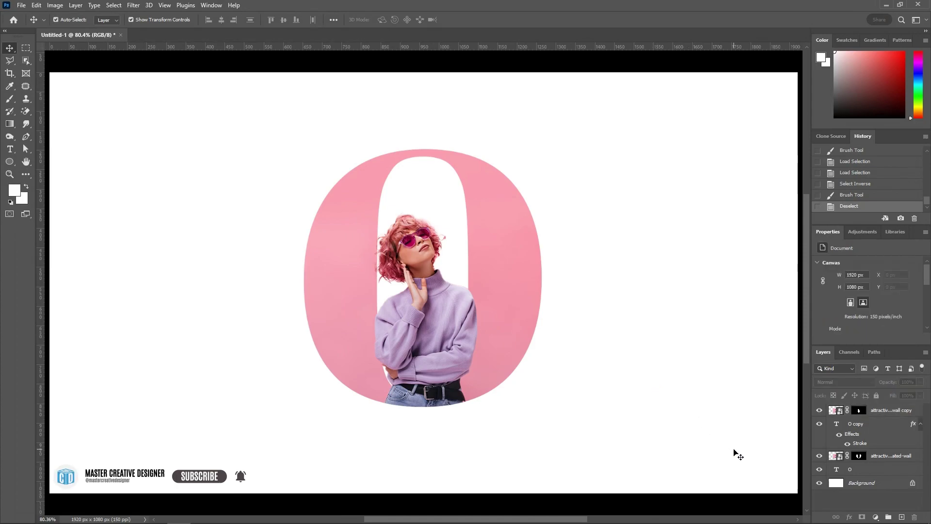
Set the gradient's left stop to the letter's pink and drag a radial gradient outward from the Background's centre
left_click(857, 483)
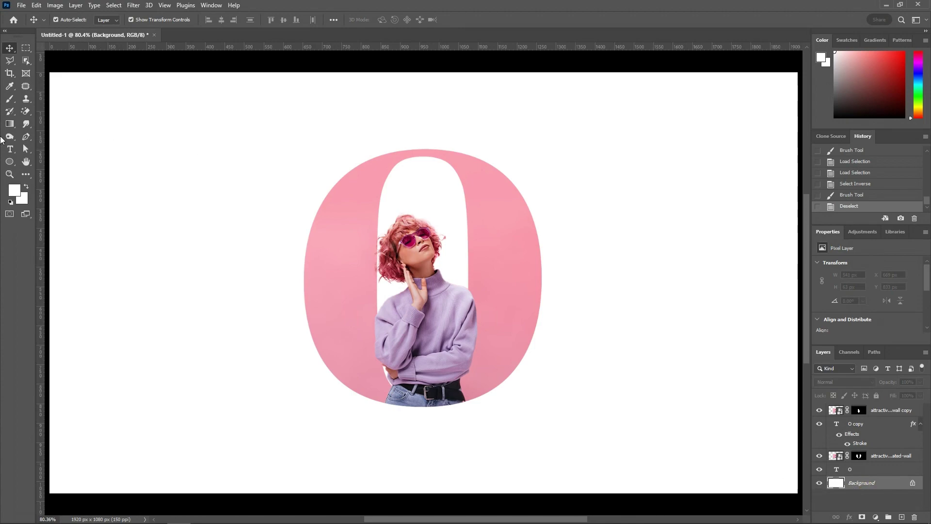
left_click(9, 124)
left_click(73, 20)
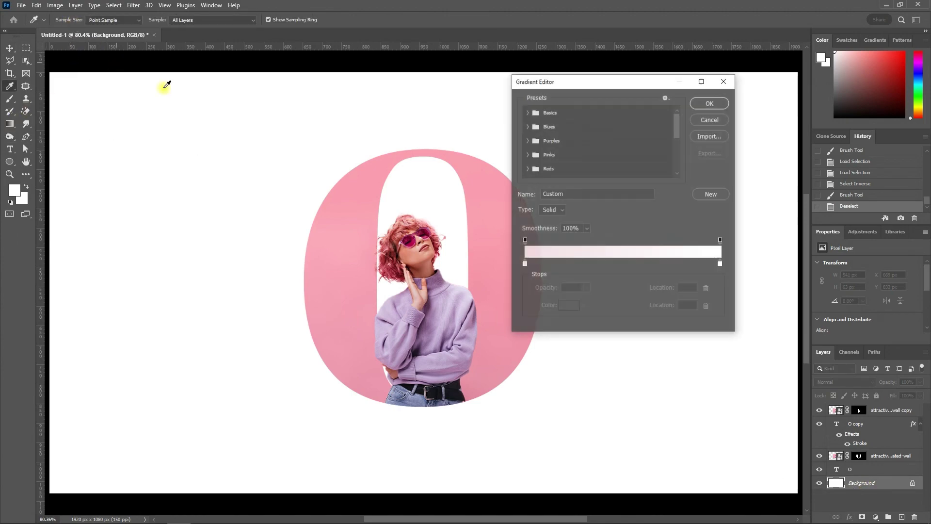
left_click(524, 265)
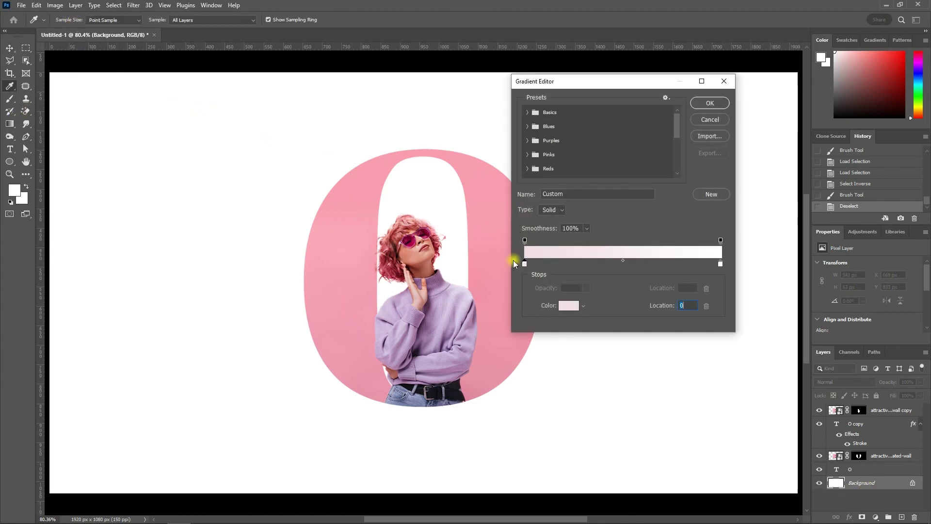
left_click(355, 219)
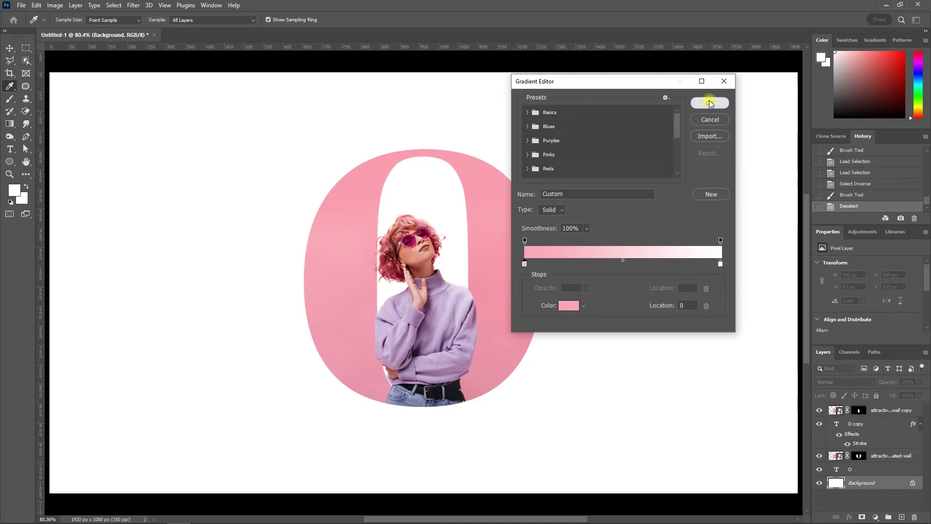
left_click(708, 102)
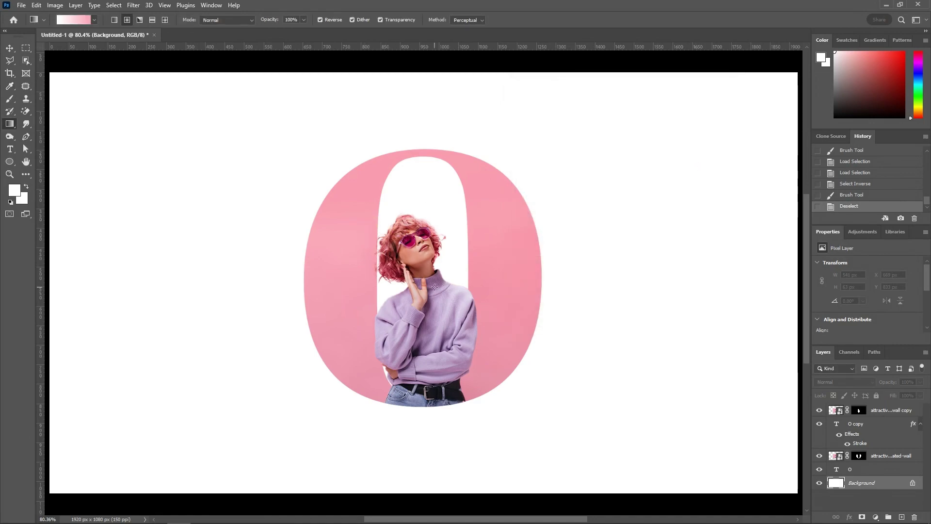
mouse_move(434, 288)
left_mouse_down()
mouse_move(664, 289)
mouse_move(728, 280)
mouse_move(709, 277)
left_mouse_up()
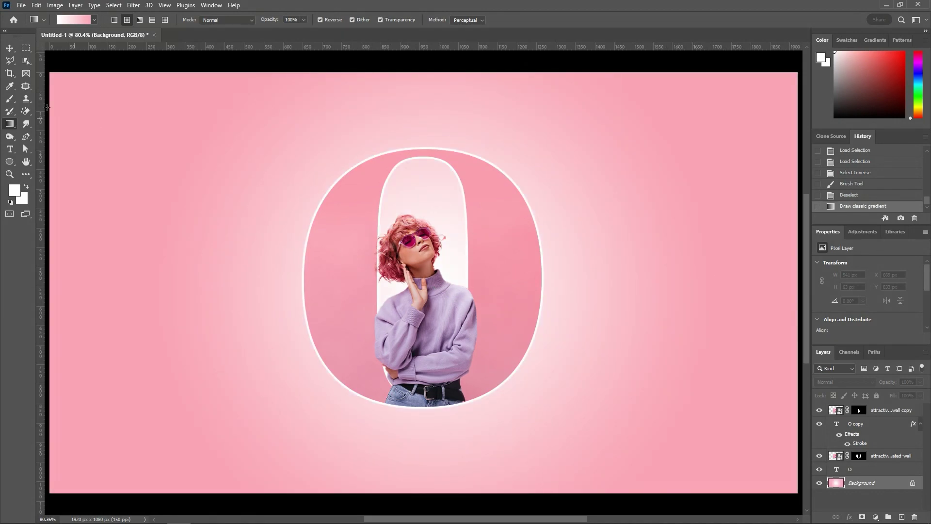
key("u")
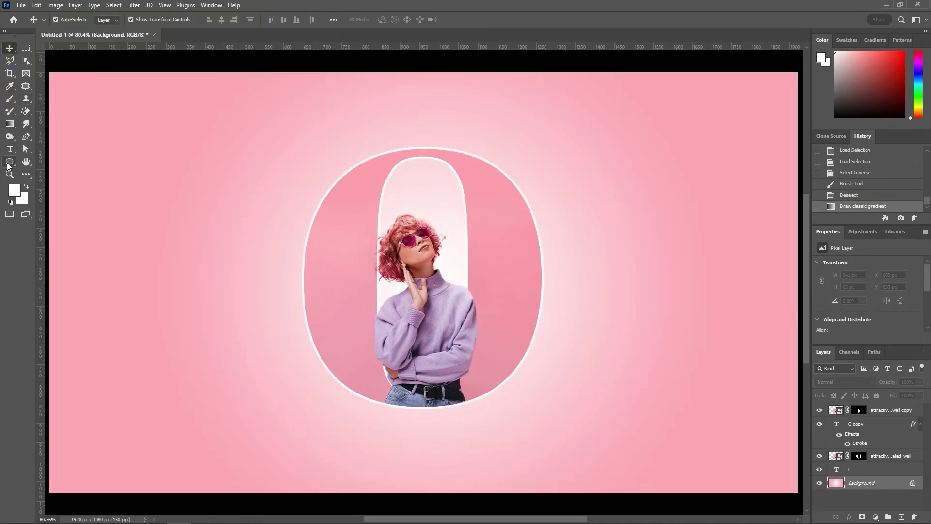
Draw a flat ellipse below the O and soften it with Gaussian Blur
left_click_drag(315, 442, 540, 450)
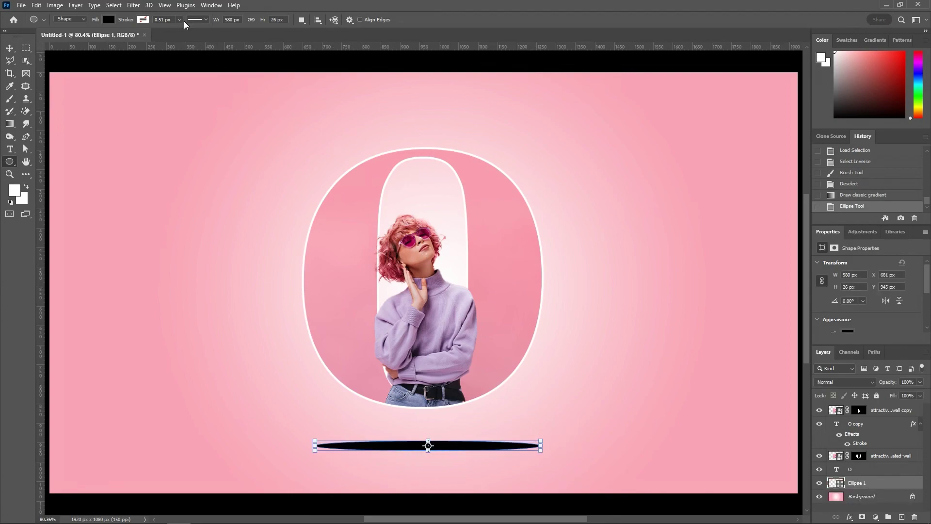
left_click(134, 5)
left_click(143, 17)
key("v")
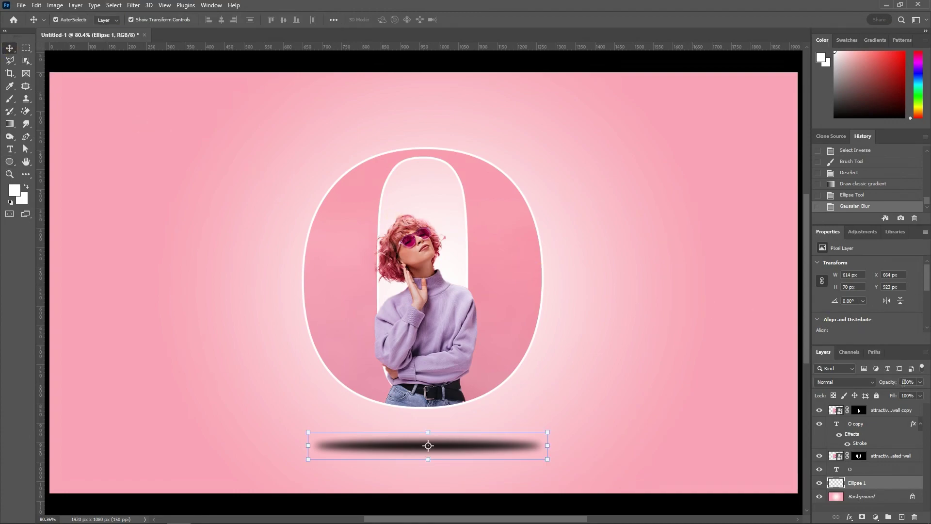
Set the Ellipse 1 shadow layer's opacity to 60%
left_click(908, 382)
type("60")
key("Return")
left_click(624, 208)
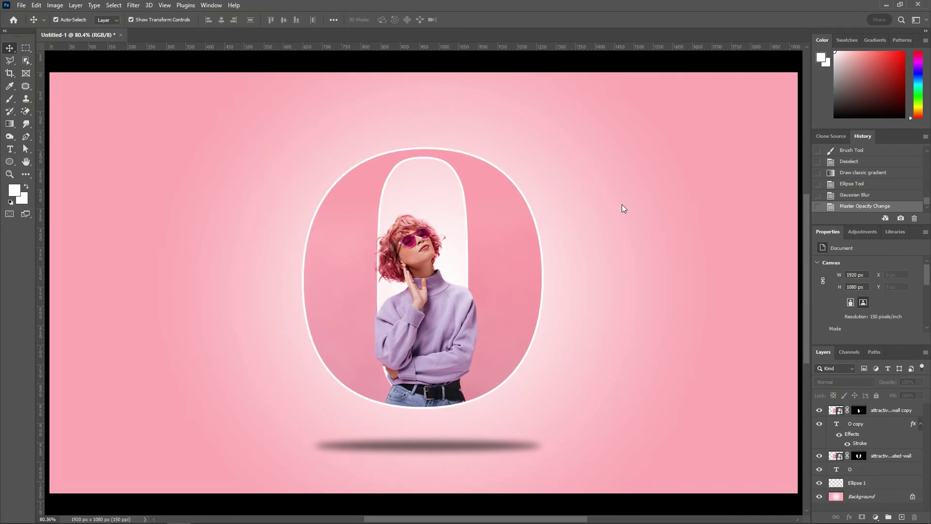